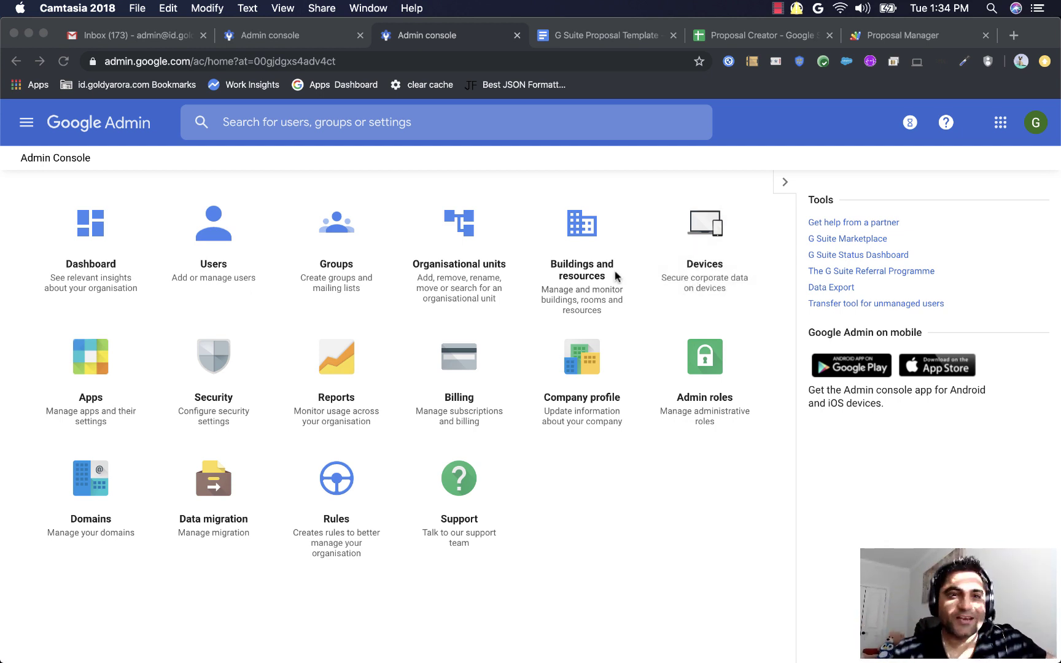
Search the G Suite Marketplace for Data connector for Salesforce, view its listing, and close the marketplace
{"action": "left_click", "coordinate": [22, 125]}
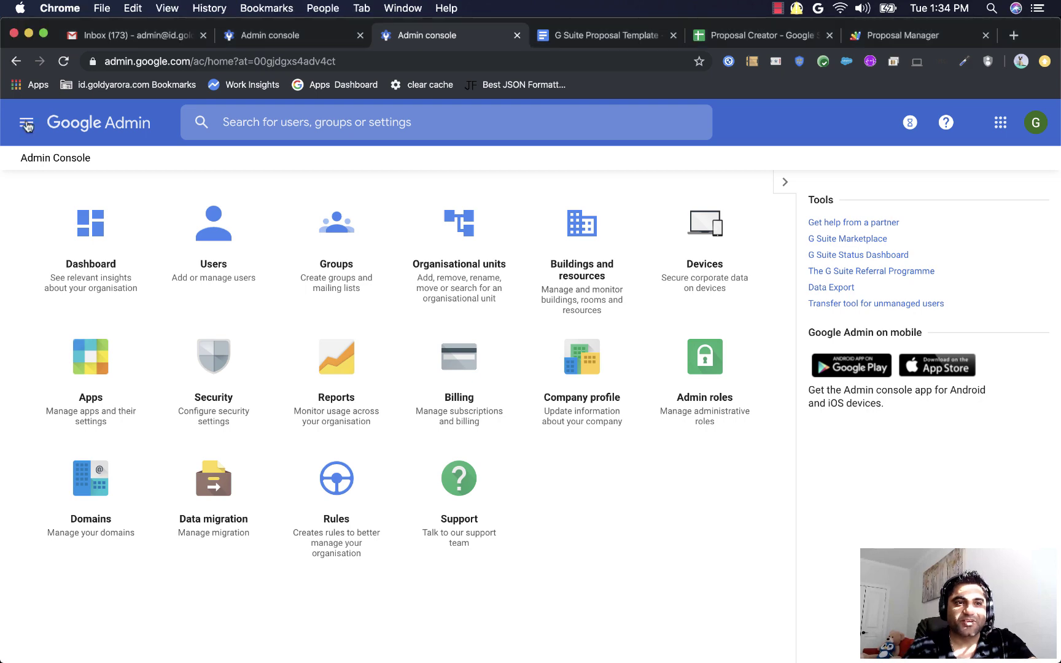
{"action": "left_click", "coordinate": [837, 243]}
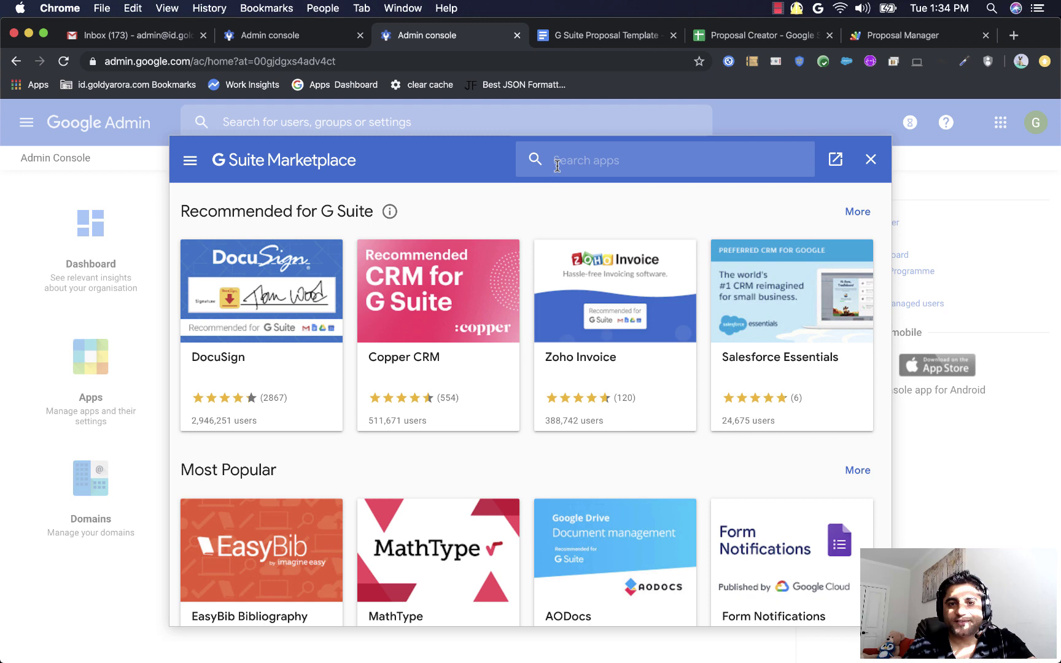
{"action": "left_click", "coordinate": [555, 161]}
{"action": "type", "text": "al"}
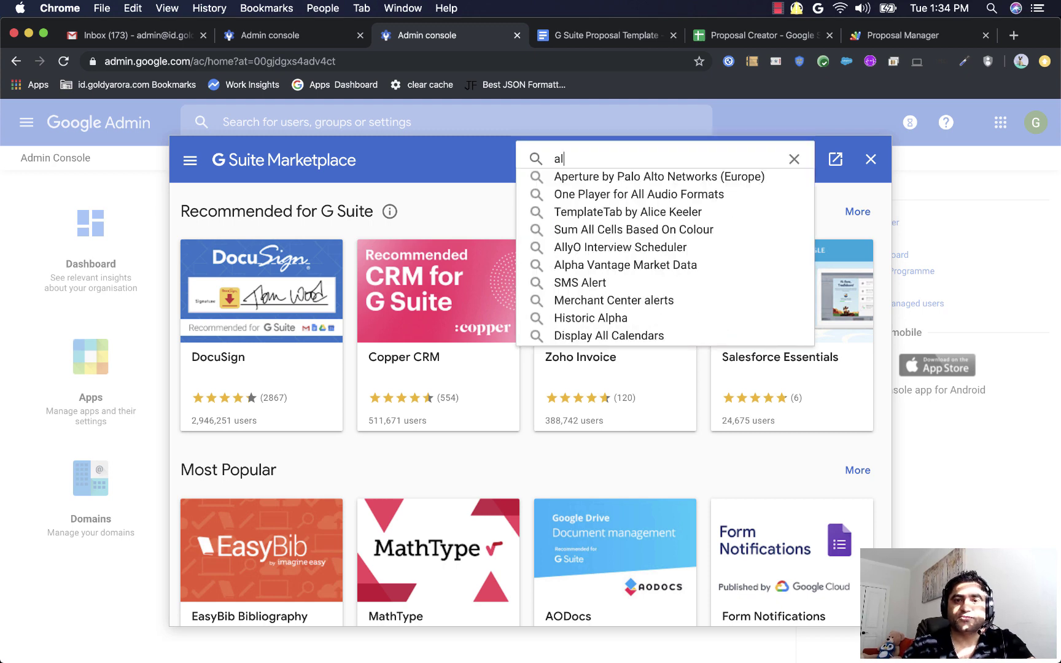
{"action": "key", "text": "BackSpace"}
{"action": "key", "text": "BackSpace"}
{"action": "type", "text": "salew"}
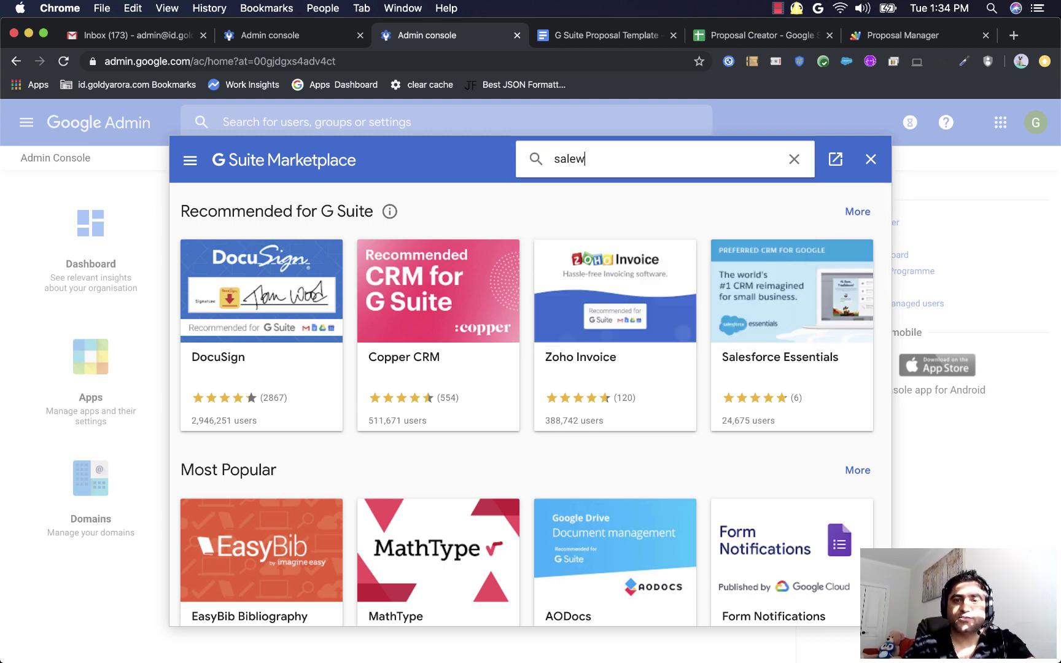
{"action": "key", "text": "BackSpace"}
{"action": "type", "text": "s"}
{"action": "left_click", "coordinate": [574, 178]}
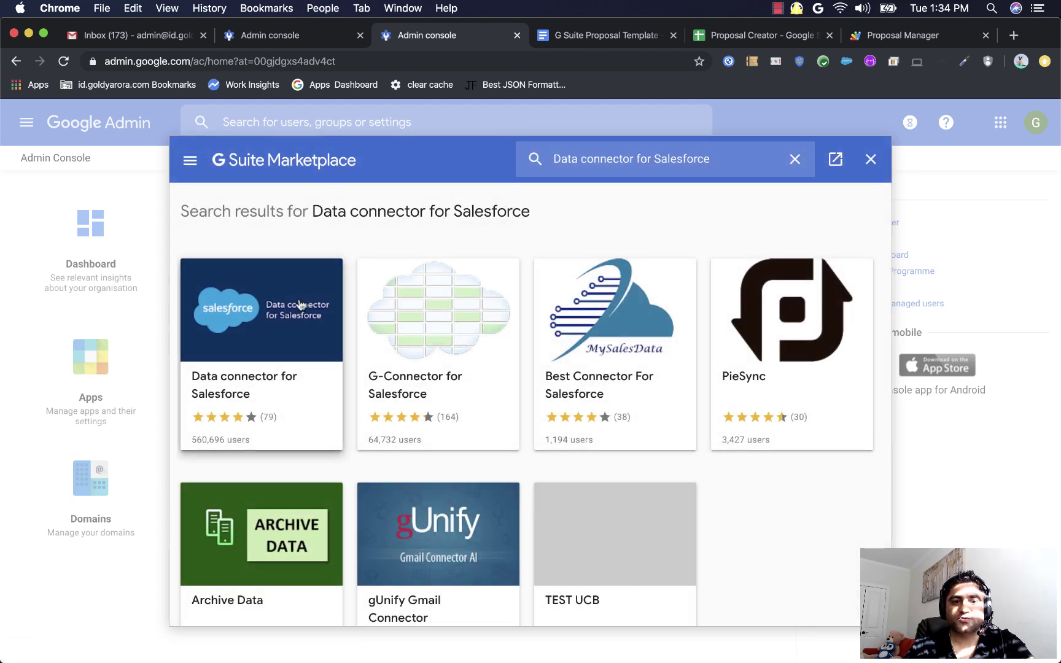
{"action": "left_click", "coordinate": [300, 305]}
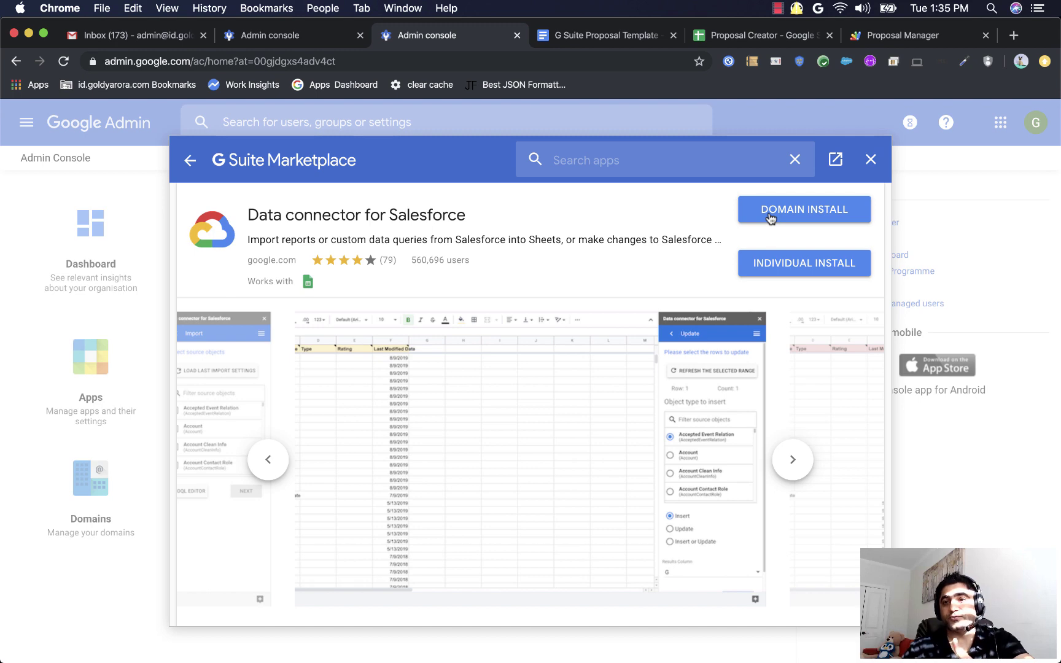
{"action": "left_click", "coordinate": [871, 160]}
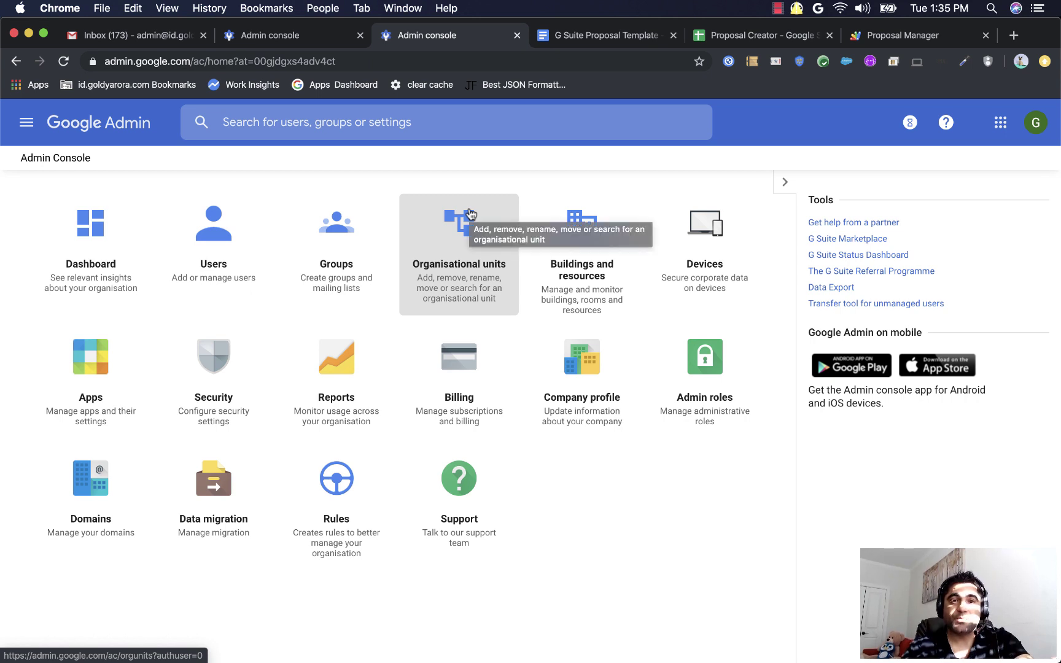
Open the Manage API client access page from the advanced settings in the Security settings
{"action": "left_click", "coordinate": [26, 122]}
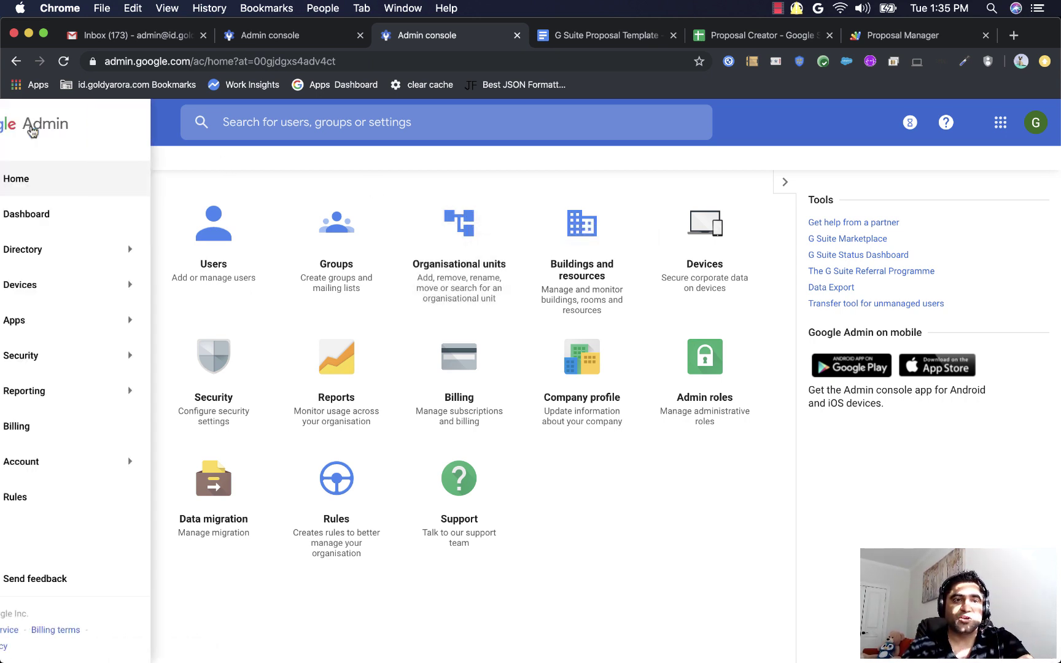
{"action": "mouse_move", "coordinate": [96, 370]}
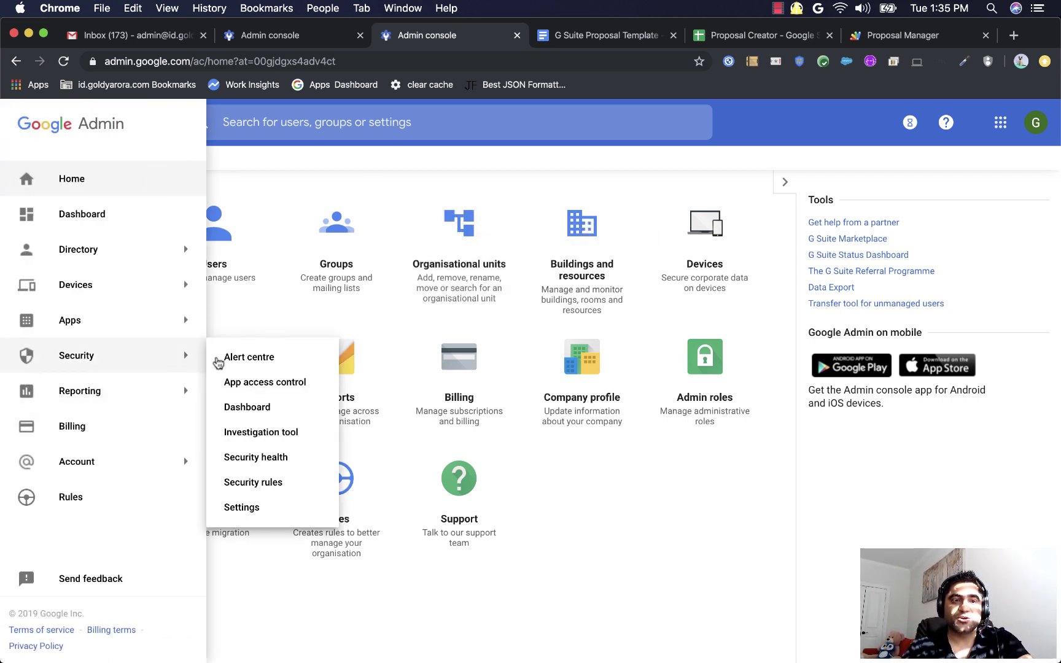
{"action": "left_click", "coordinate": [241, 508]}
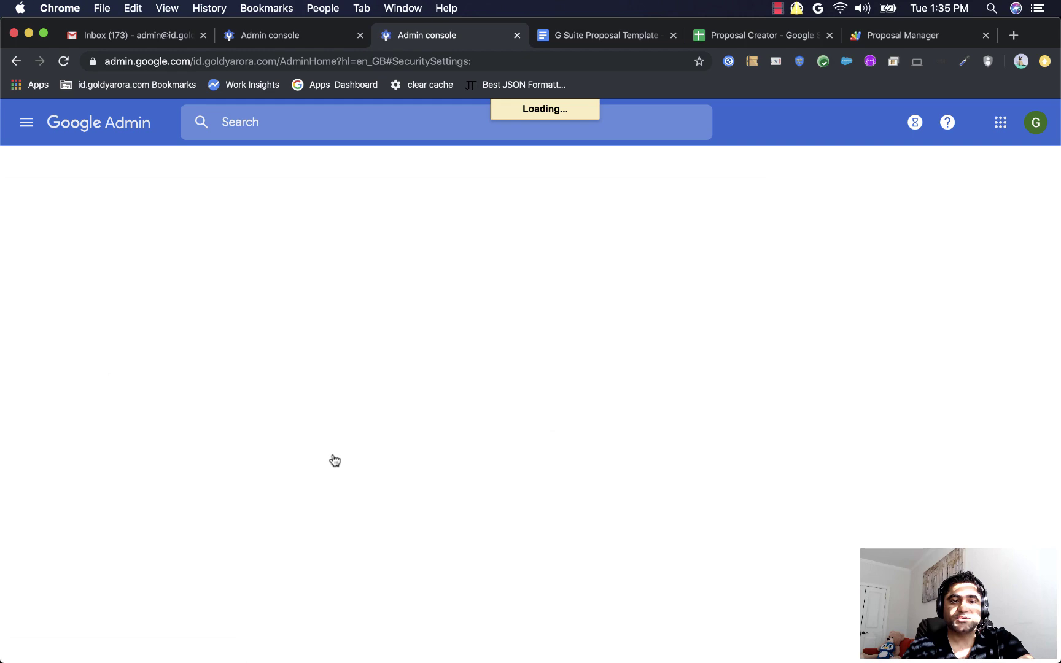
{"action": "scroll", "coordinate": [324, 492], "scroll_direction": "down", "scroll_amount": 10}
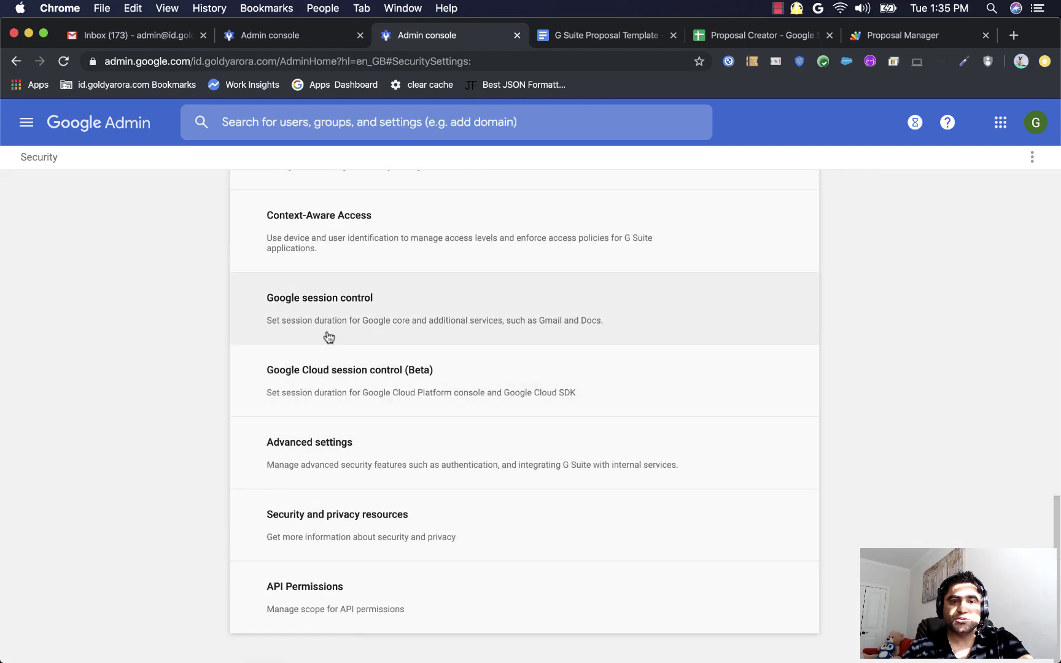
{"action": "left_click", "coordinate": [303, 450]}
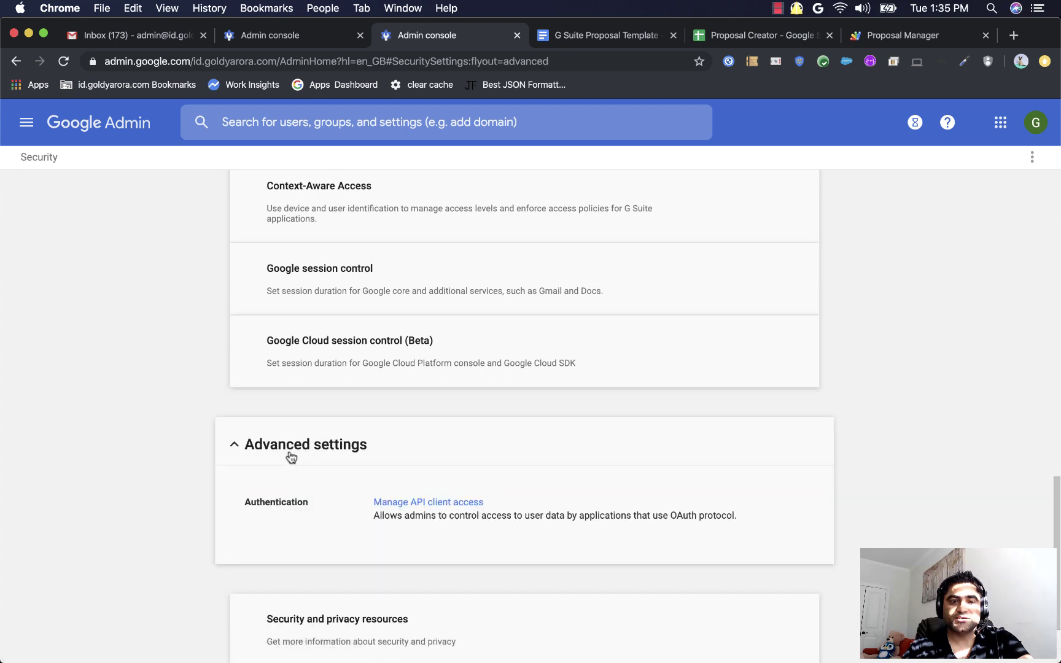
{"action": "left_click", "coordinate": [402, 508]}
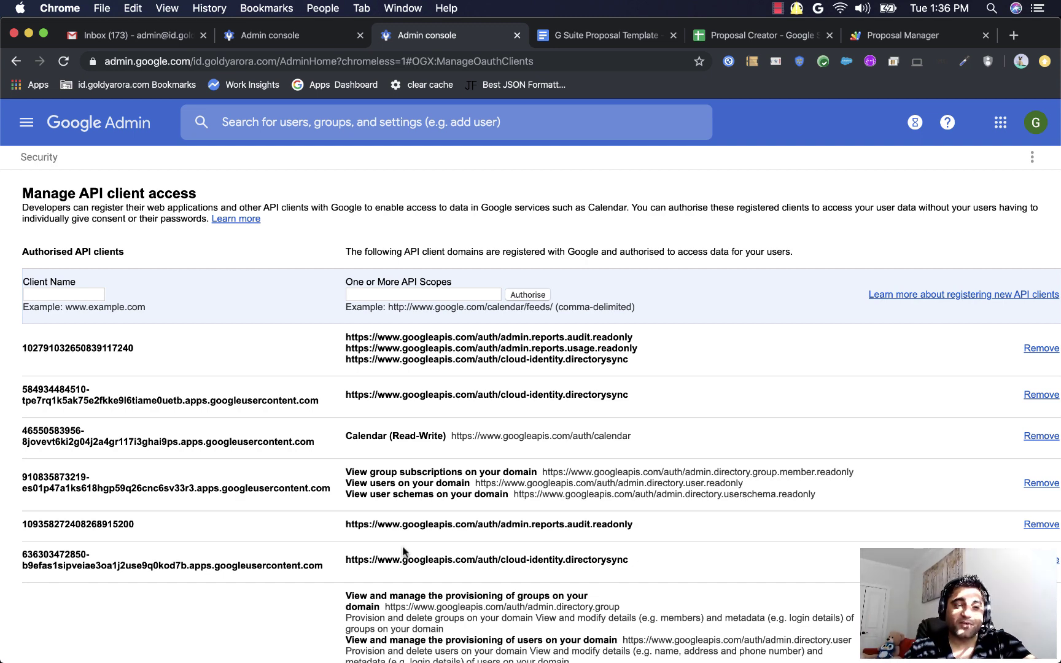
Review the authorised API clients and copy the client ID of the first one listed
{"action": "scroll", "coordinate": [403, 552], "scroll_direction": "down", "scroll_amount": 5}
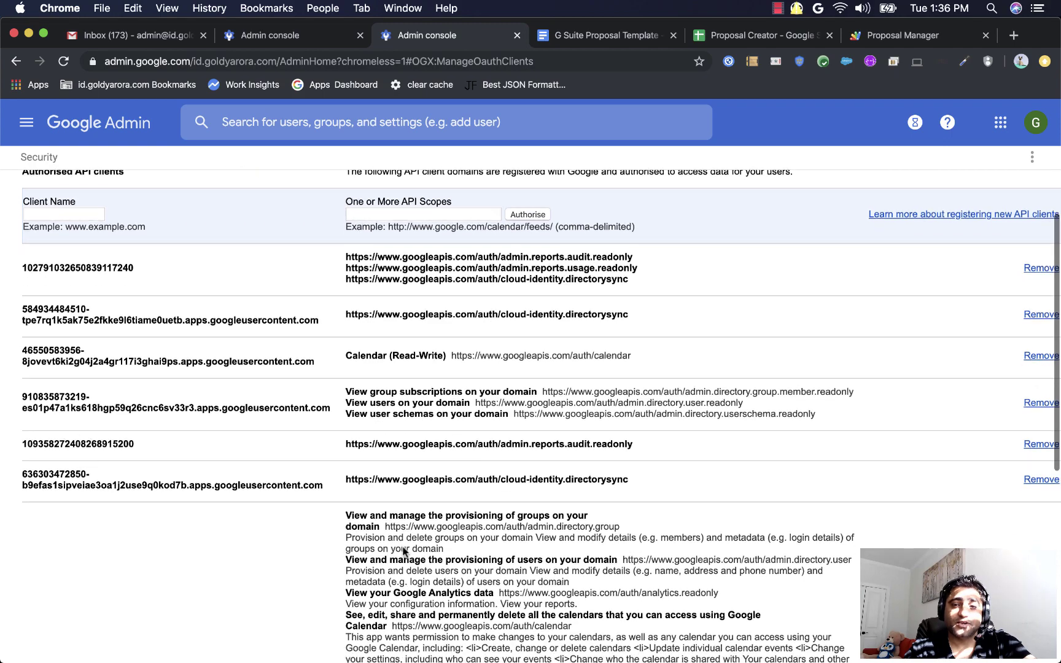
{"action": "scroll", "coordinate": [404, 551], "scroll_direction": "down", "scroll_amount": 2}
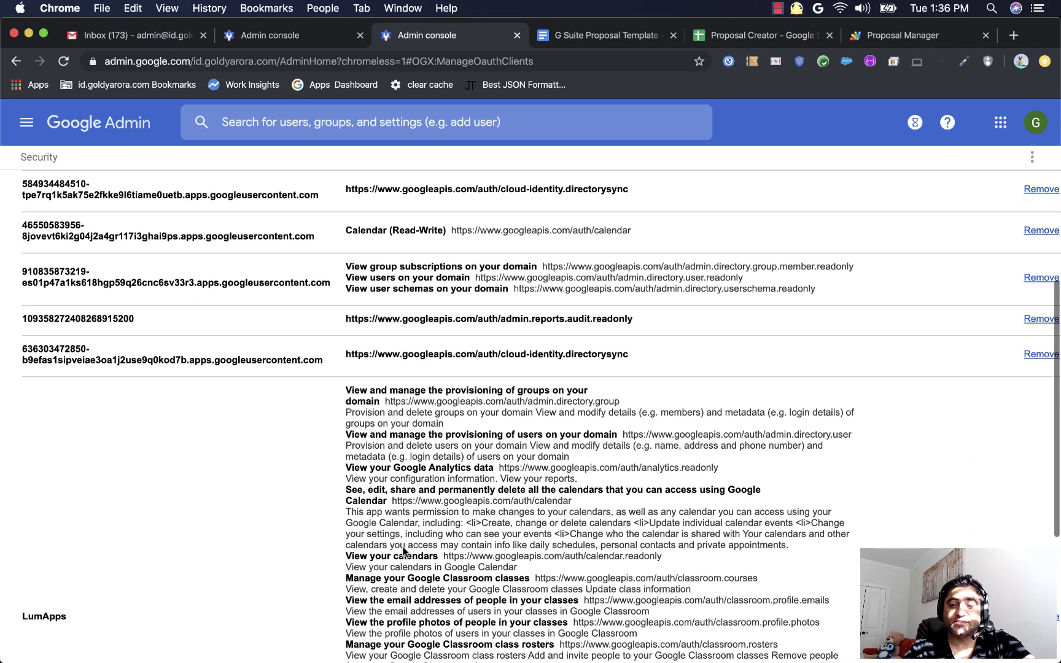
{"action": "scroll", "coordinate": [404, 548], "scroll_direction": "down", "scroll_amount": 6}
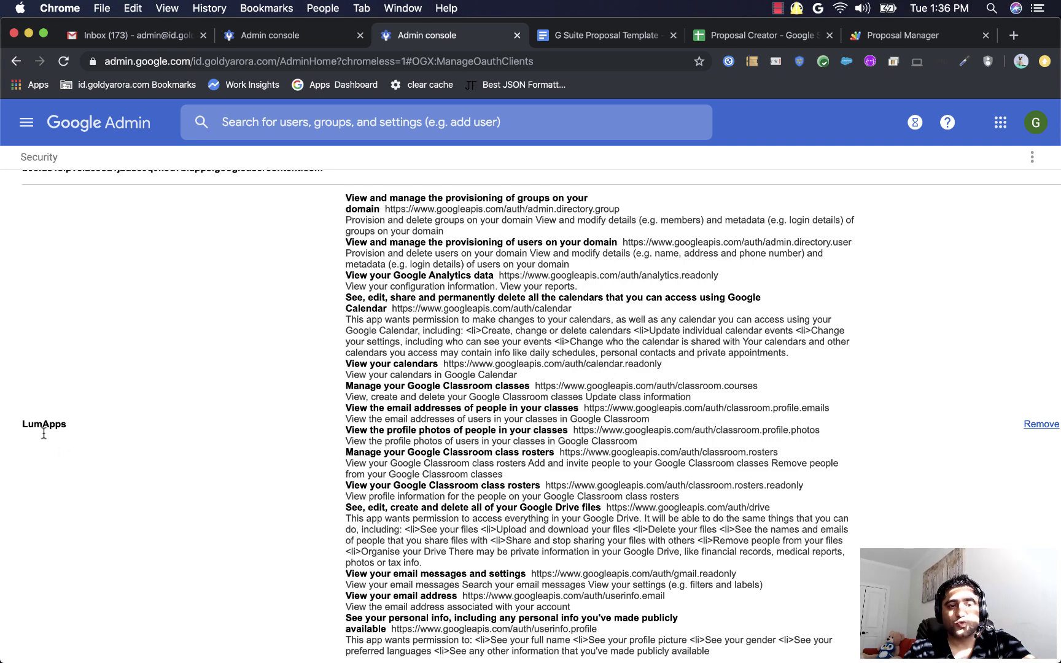
{"action": "scroll", "coordinate": [88, 429], "scroll_direction": "up", "scroll_amount": 10}
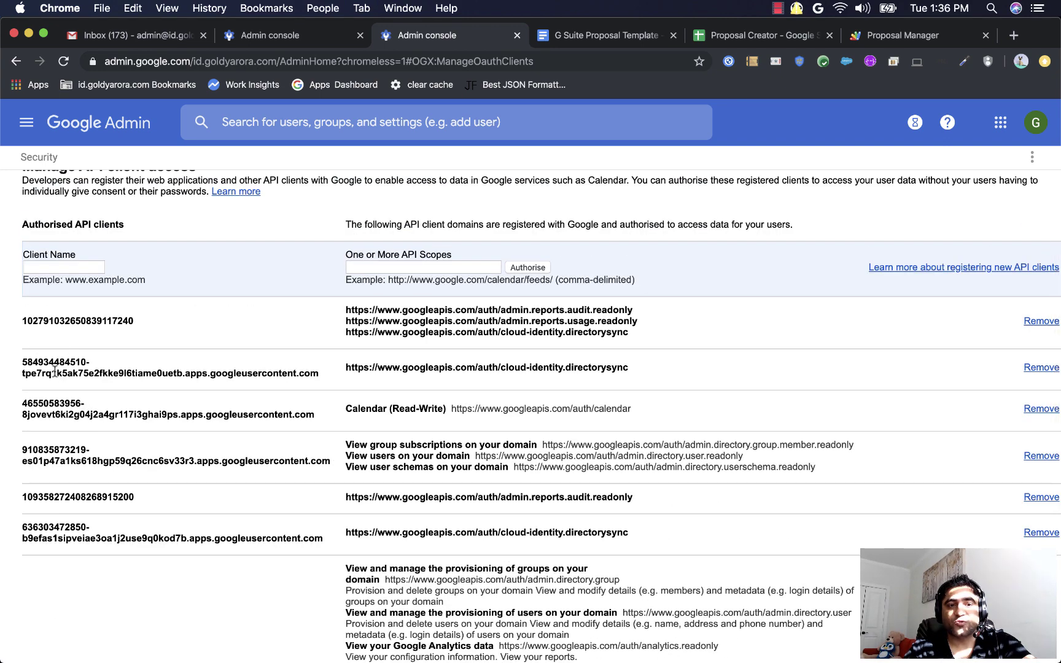
{"action": "scroll", "coordinate": [71, 377], "scroll_direction": "up", "scroll_amount": 1}
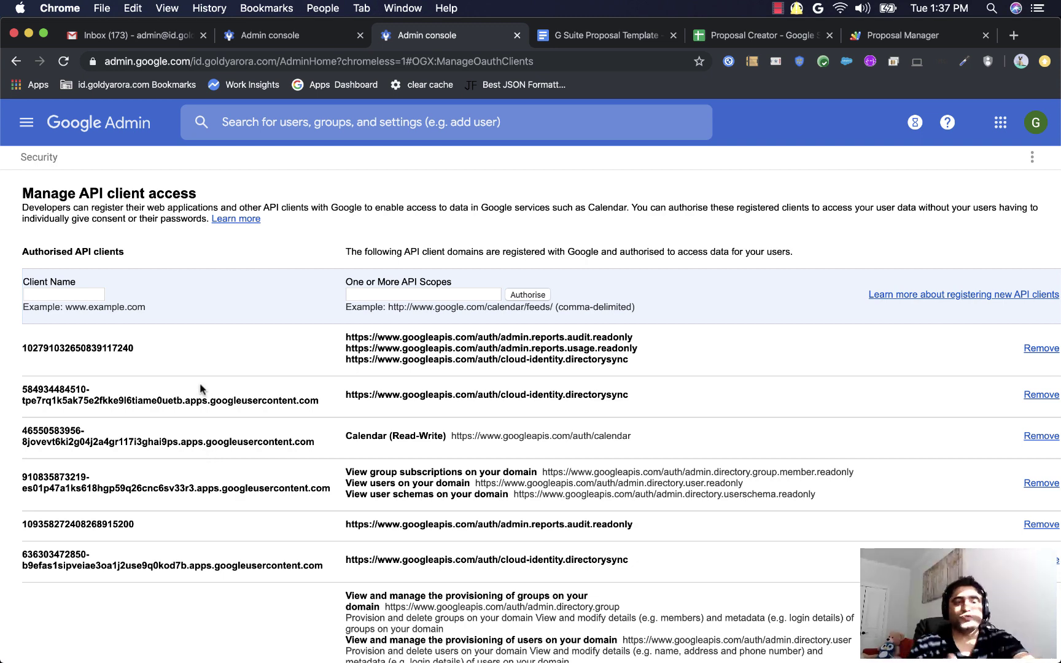
{"action": "double_click", "coordinate": [104, 348]}
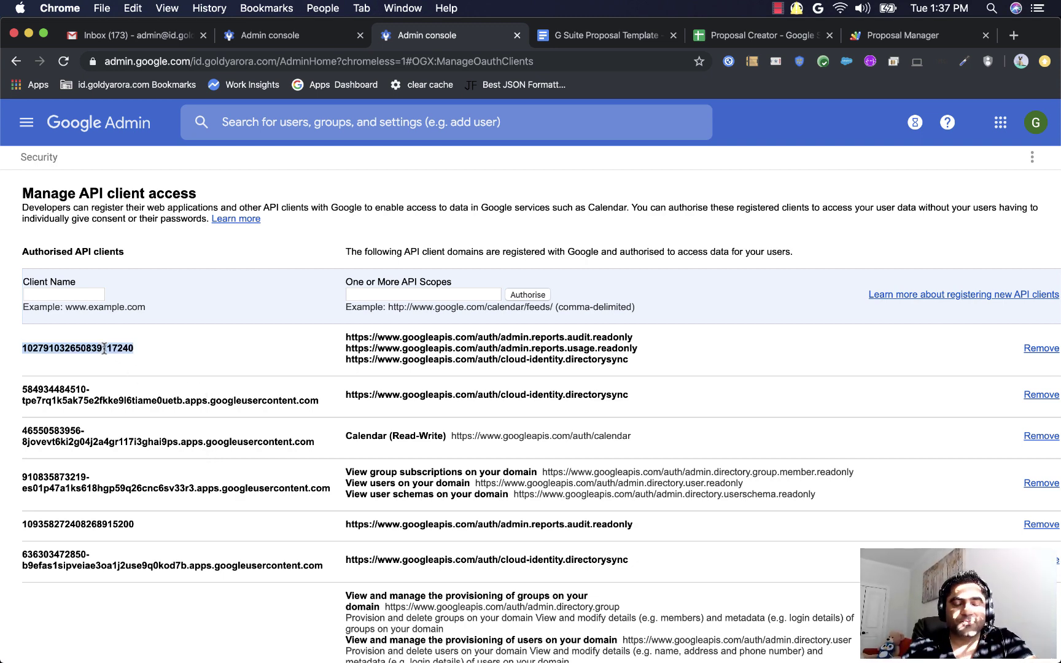
{"action": "right_click", "coordinate": [104, 349]}
{"action": "left_click", "coordinate": [127, 375]}
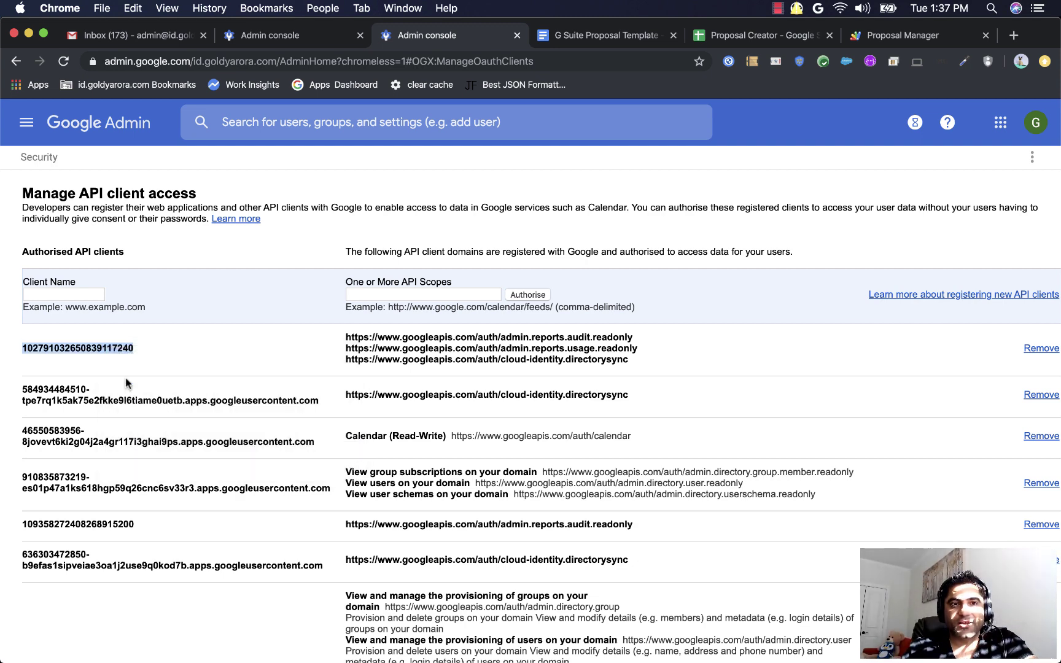
In the other Admin console tab, open App access control under Security and show the third-party app access list
{"action": "left_click", "coordinate": [245, 35]}
{"action": "left_click", "coordinate": [28, 132]}
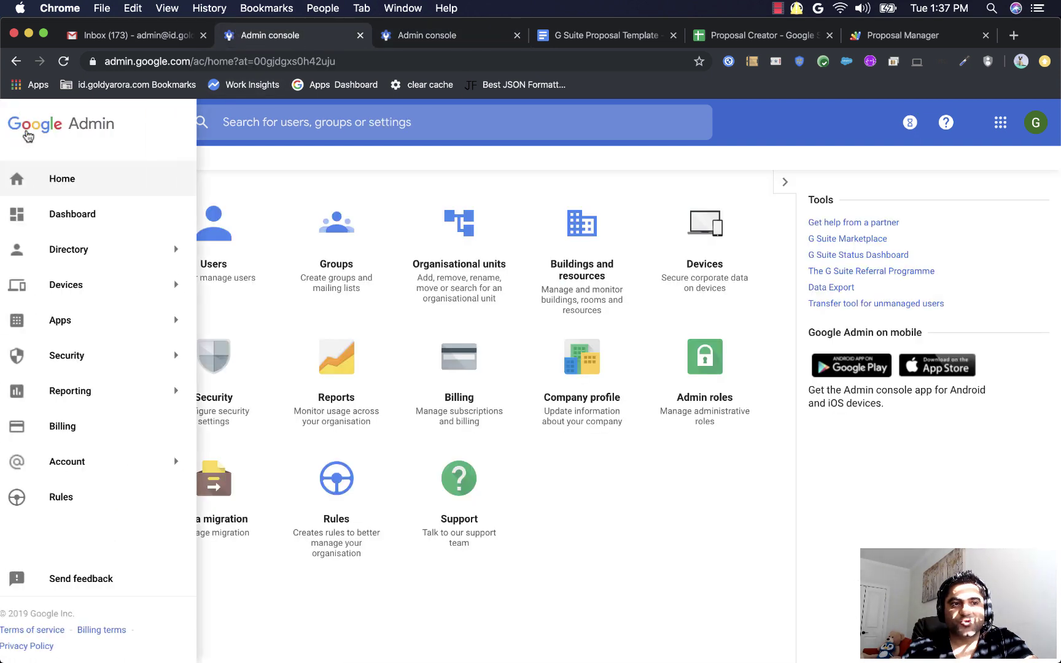
{"action": "mouse_move", "coordinate": [95, 355]}
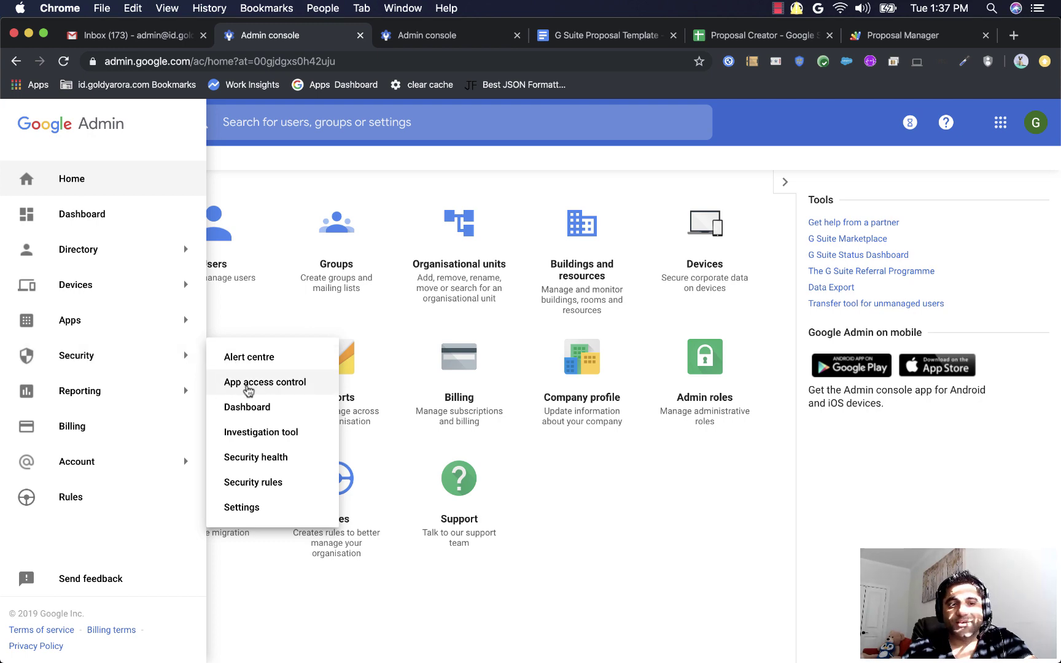
{"action": "left_click", "coordinate": [249, 384]}
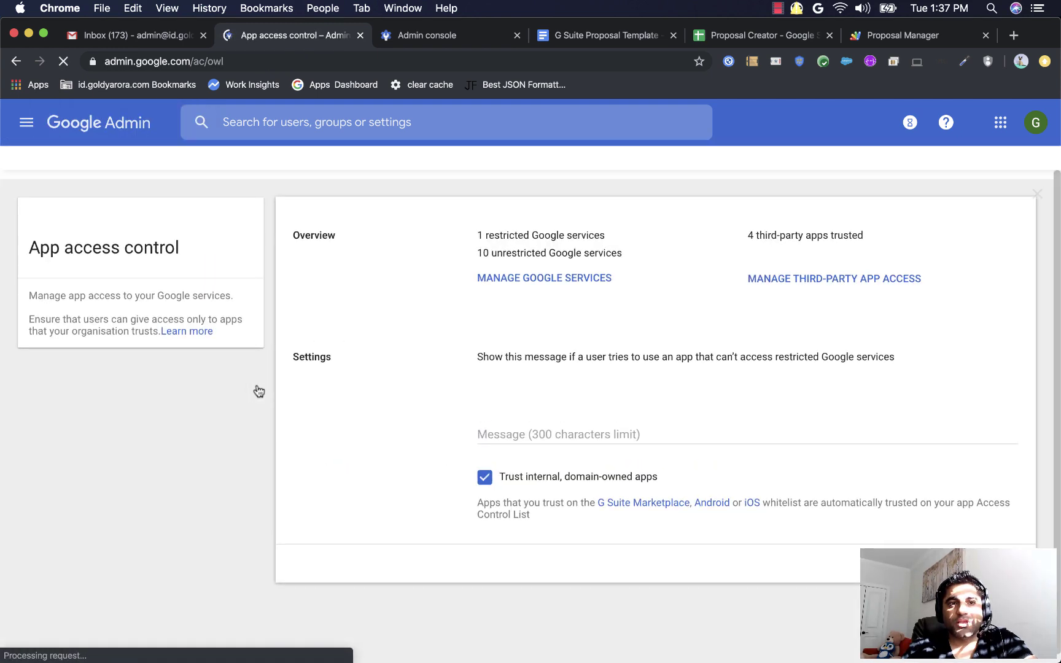
{"action": "left_click", "coordinate": [102, 264]}
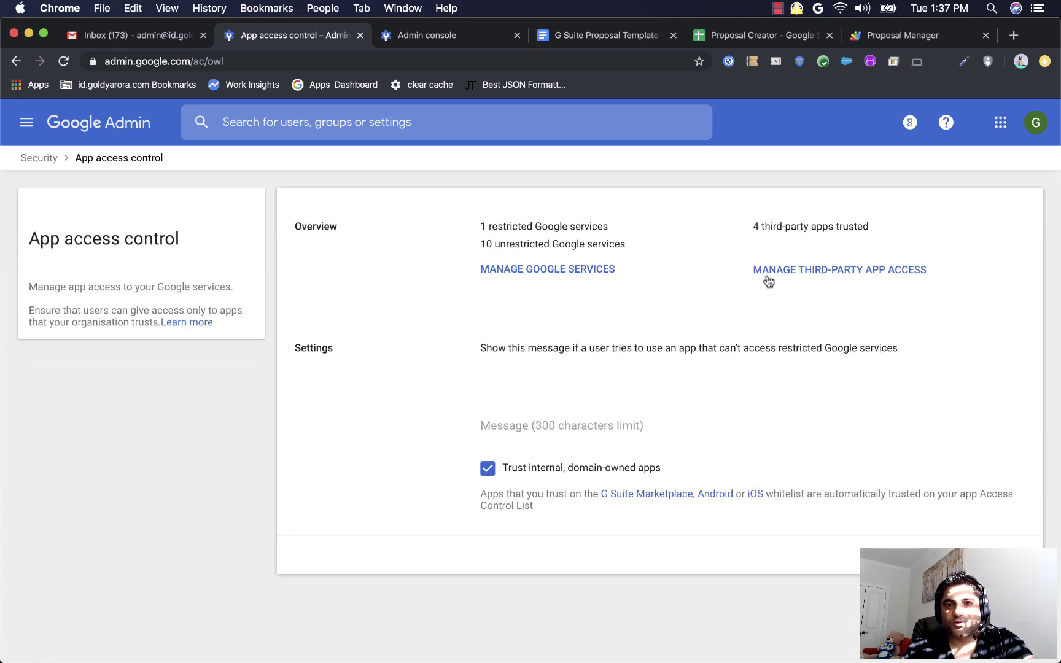
{"action": "left_click", "coordinate": [784, 271]}
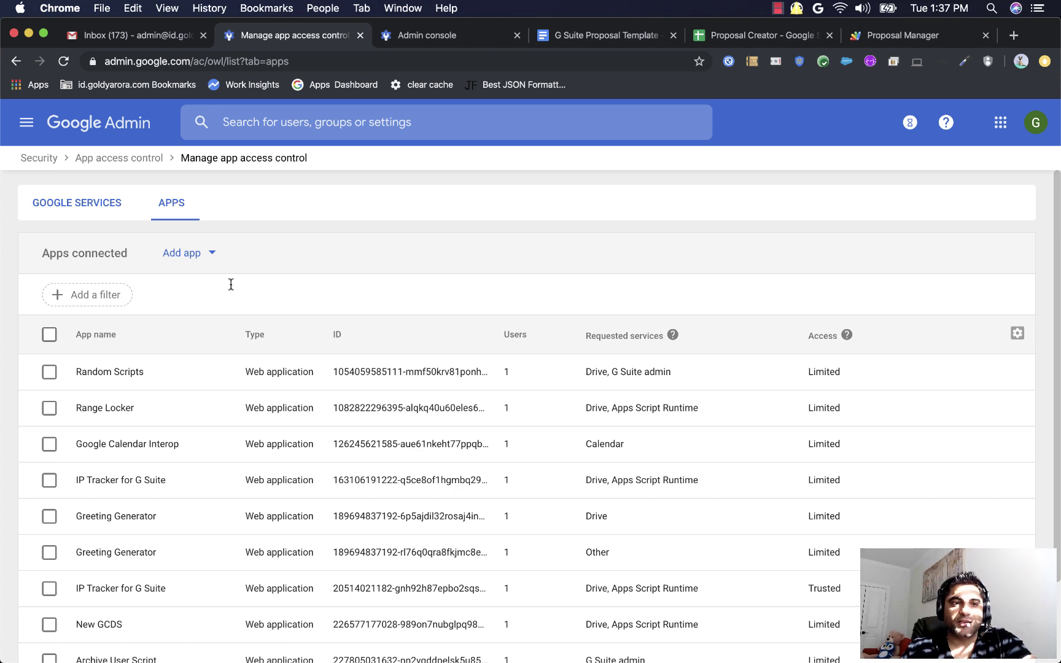
Start adding an app by OAuth App Name Or Client ID and search for the copied client ID
{"action": "left_click", "coordinate": [215, 260]}
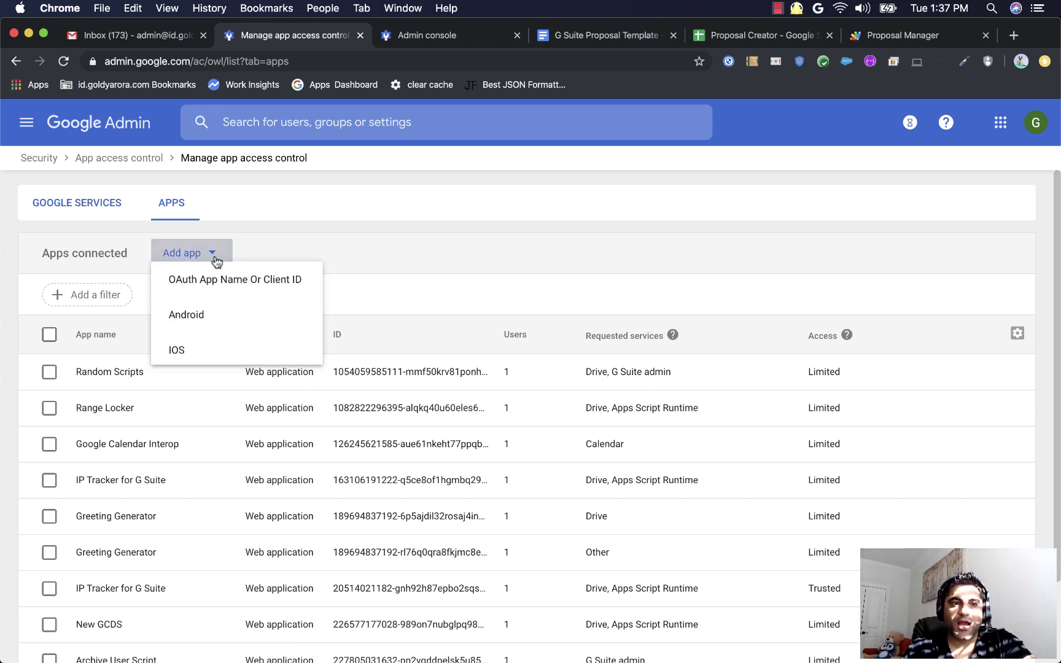
{"action": "left_click", "coordinate": [207, 297]}
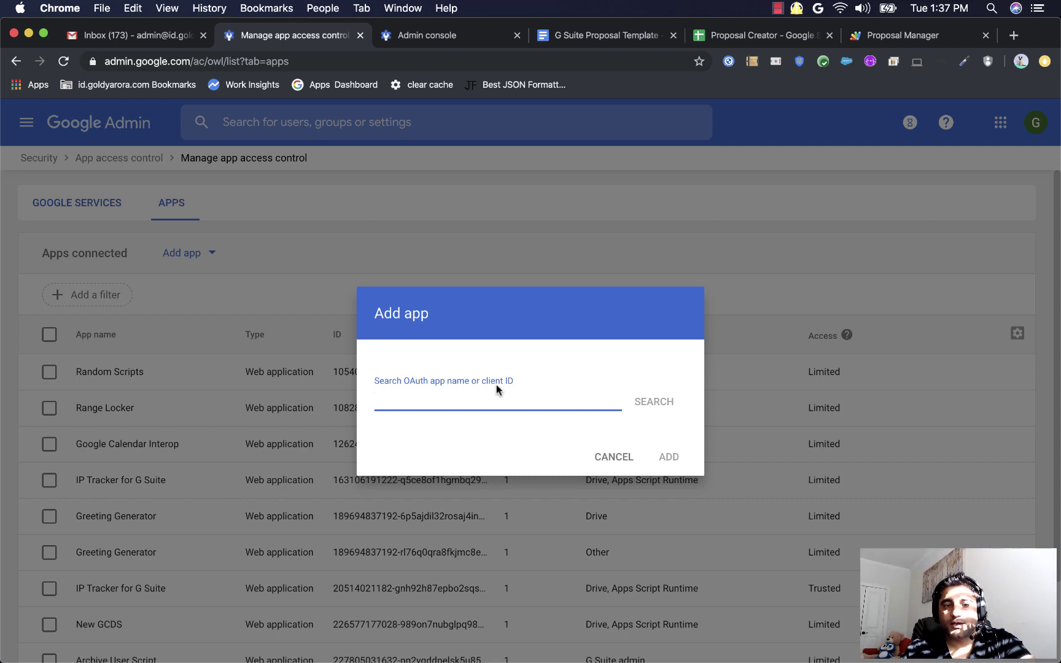
{"action": "key", "text": "super+v"}
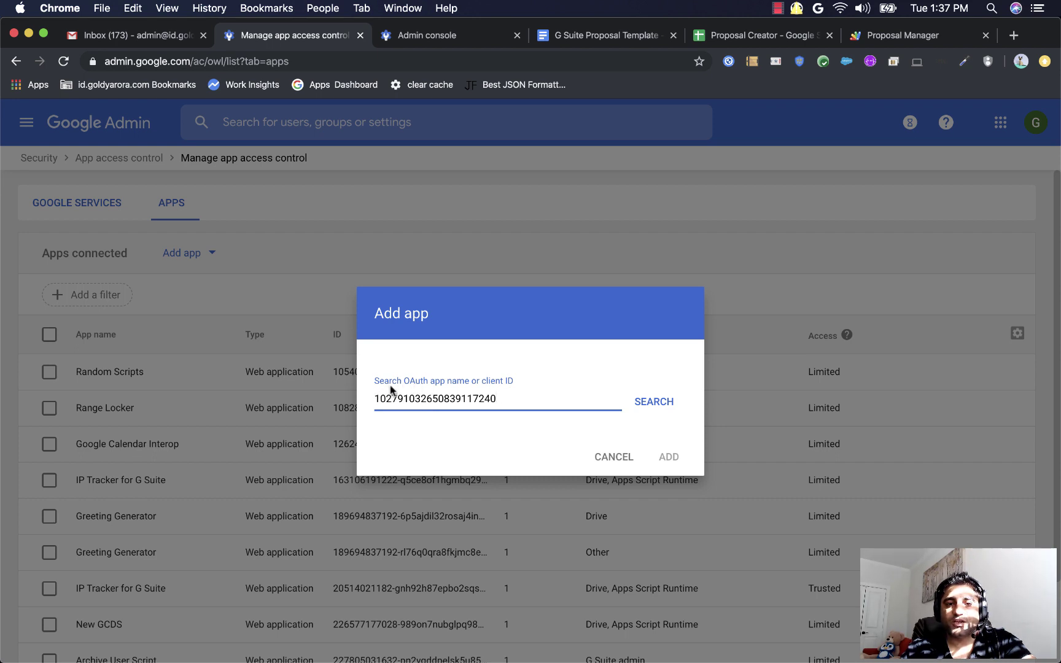
{"action": "left_click", "coordinate": [653, 405]}
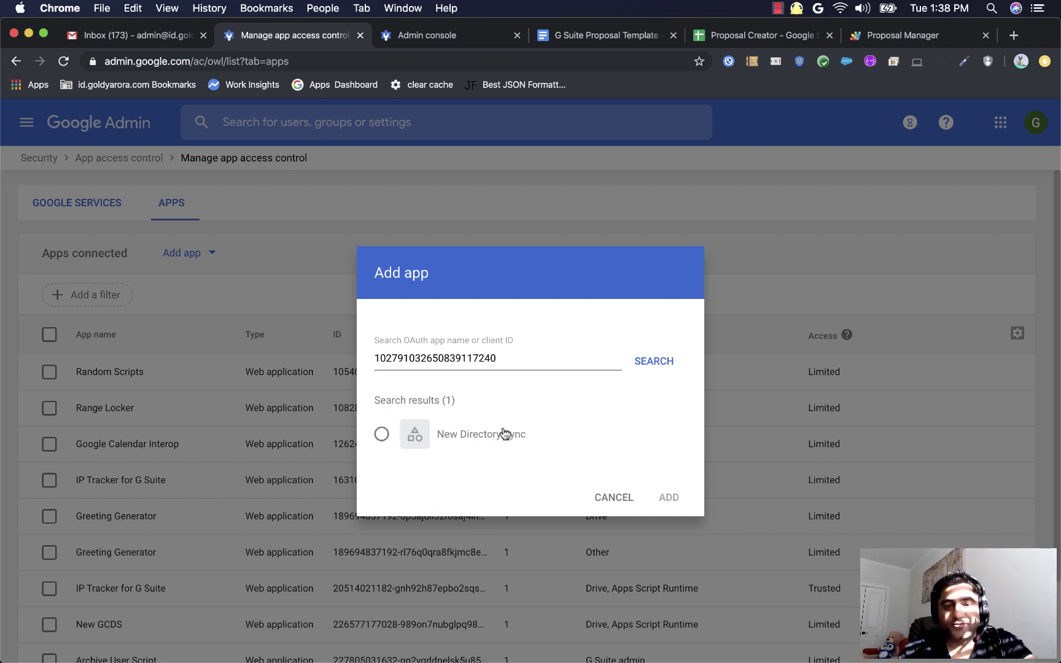
Return to the Manage API client access page and copy the client ID authorised for Calendar (Read-Write)
{"action": "left_click", "coordinate": [455, 40]}
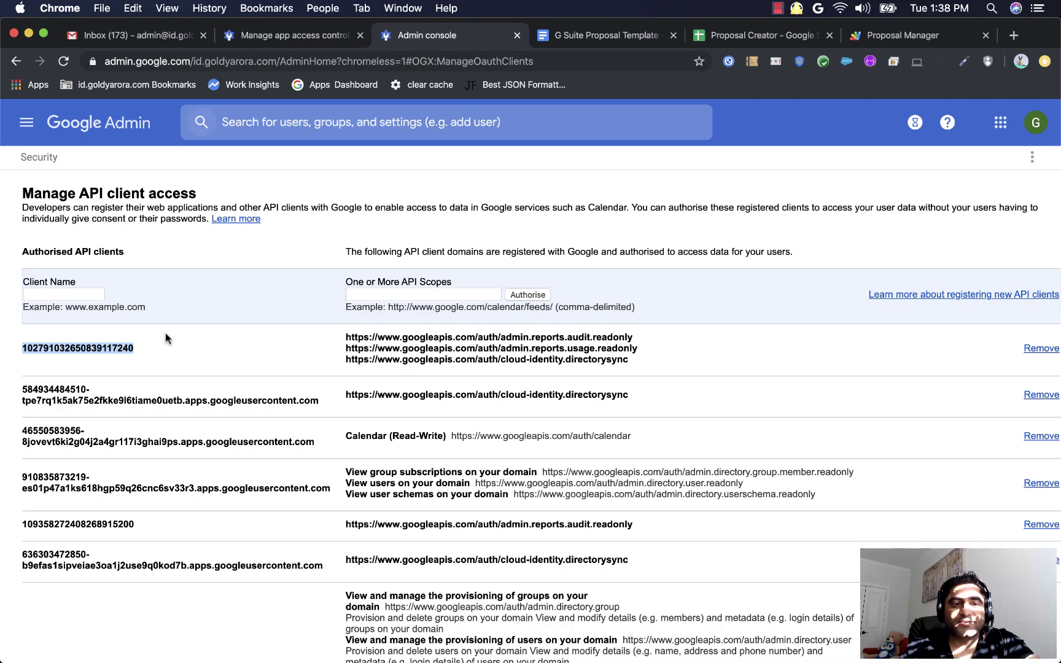
{"action": "triple_click", "coordinate": [70, 433]}
{"action": "right_click", "coordinate": [70, 433]}
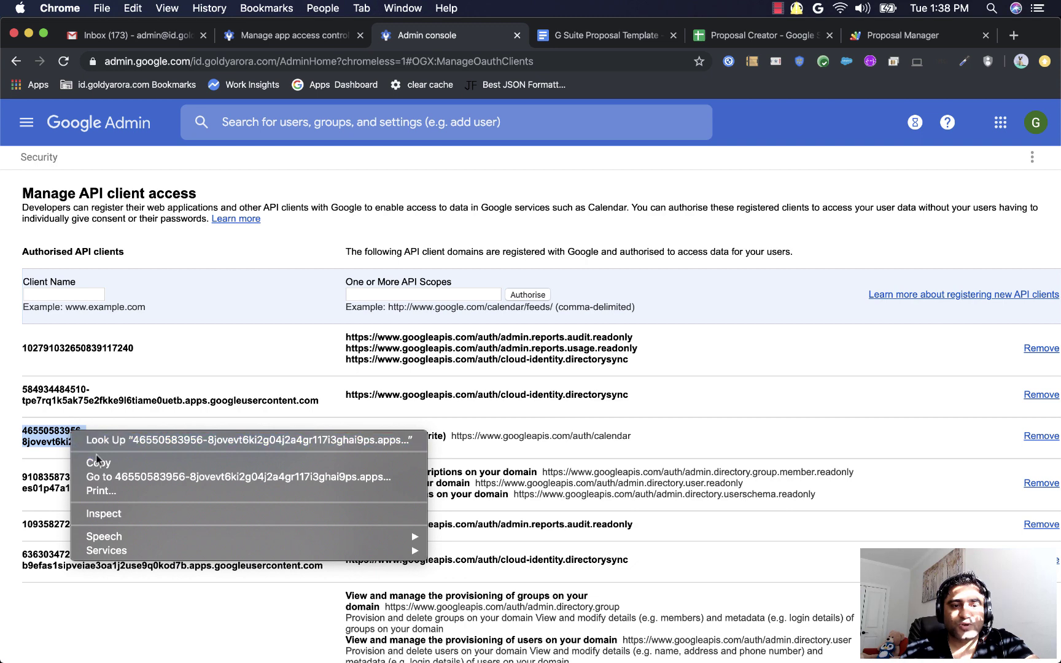
{"action": "left_click", "coordinate": [74, 462]}
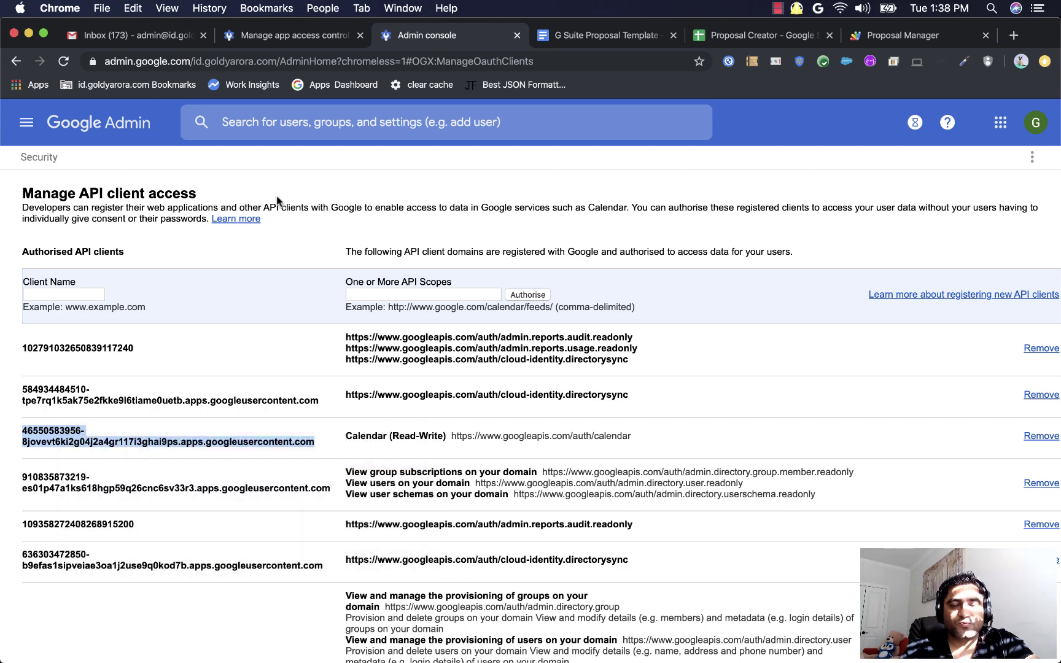
In the Add app dialog of Manage app access control, replace the search text with the copied Calendar client ID and search for it
{"action": "left_click", "coordinate": [297, 38]}
{"action": "double_click", "coordinate": [582, 357]}
{"action": "key", "text": "BackSpace"}
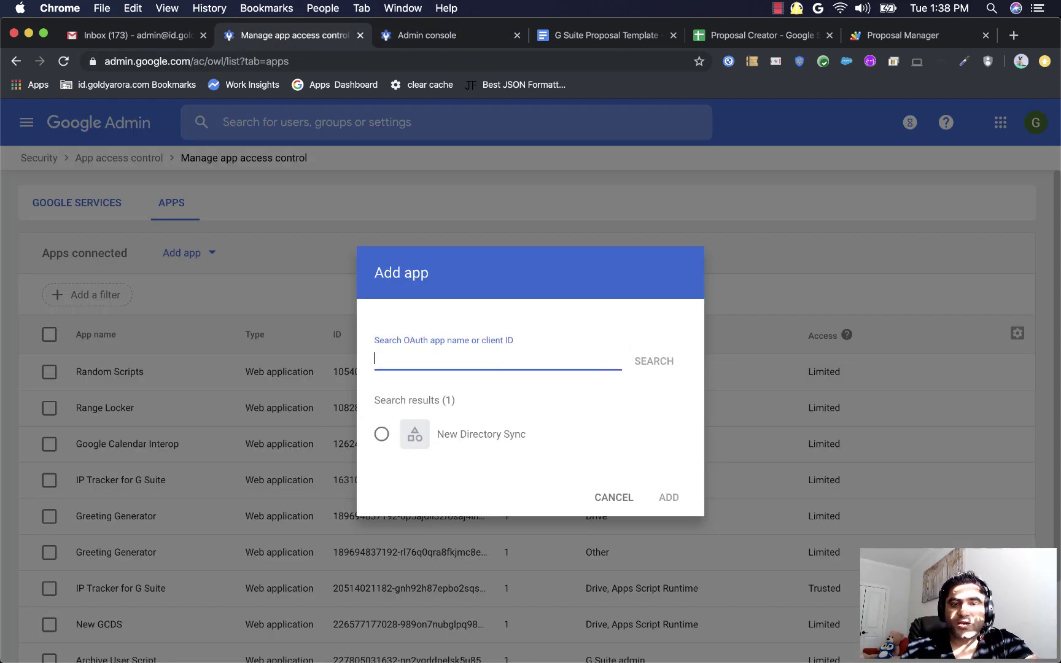
{"action": "key", "text": "super+v"}
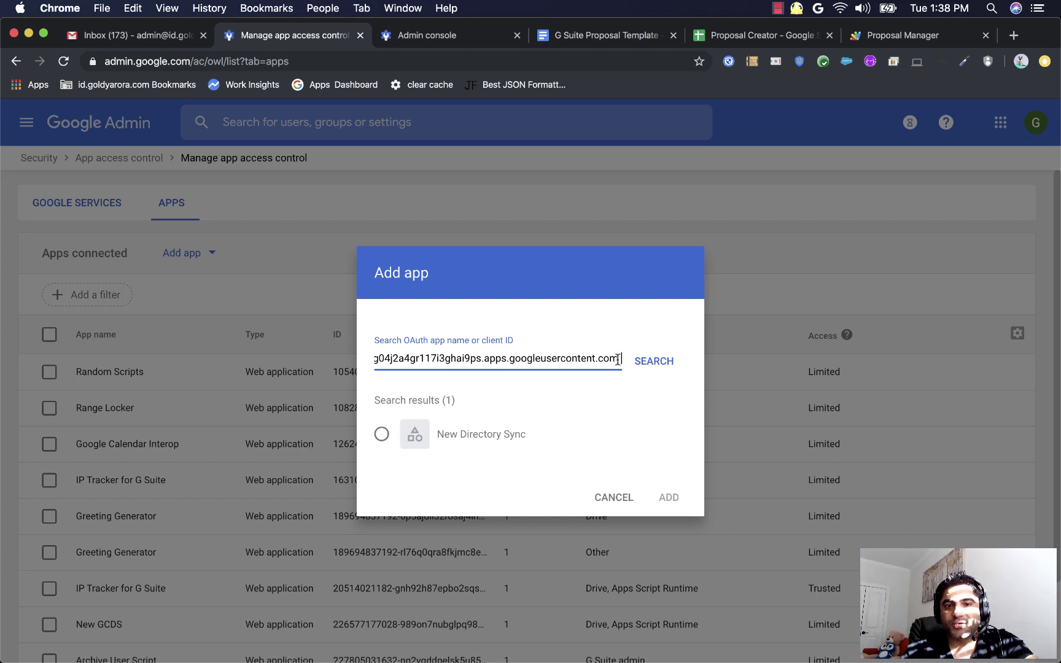
{"action": "key", "text": "BackSpace"}
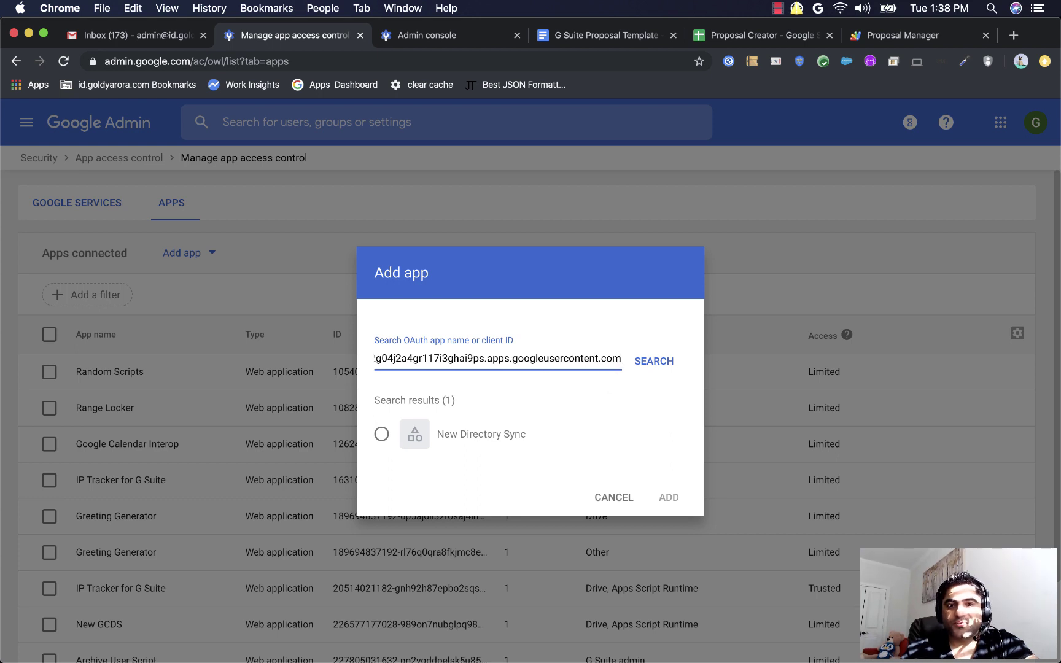
{"action": "left_click", "coordinate": [649, 363]}
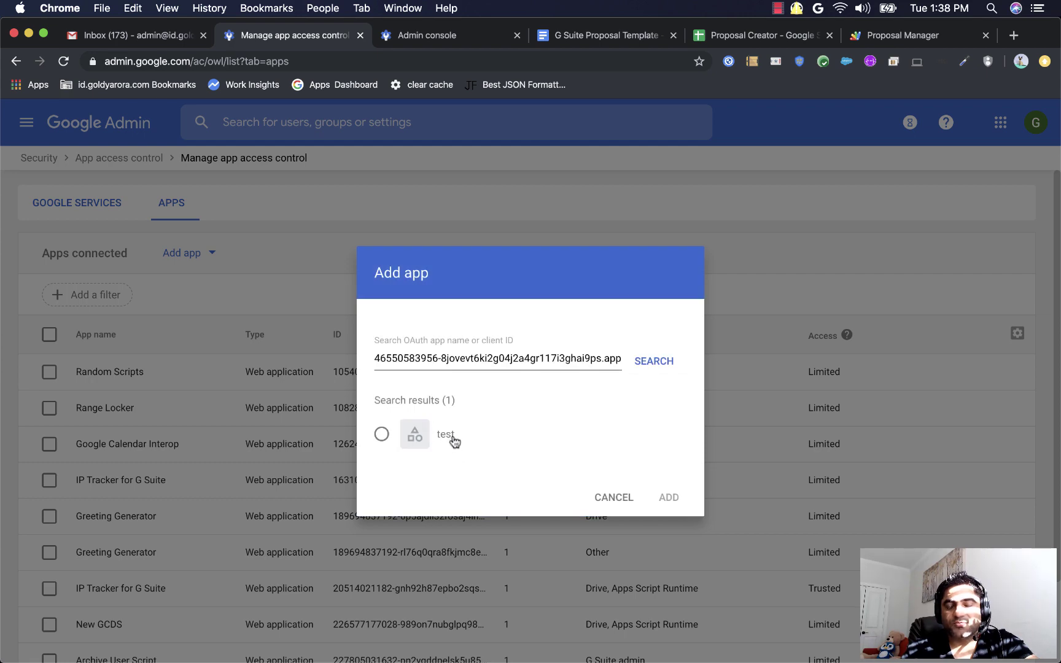
Return to Manage API client access and copy the lower client ID authorised only for cloud-identity.directorysync, just below the audit-reports-only client
{"action": "left_click", "coordinate": [409, 41]}
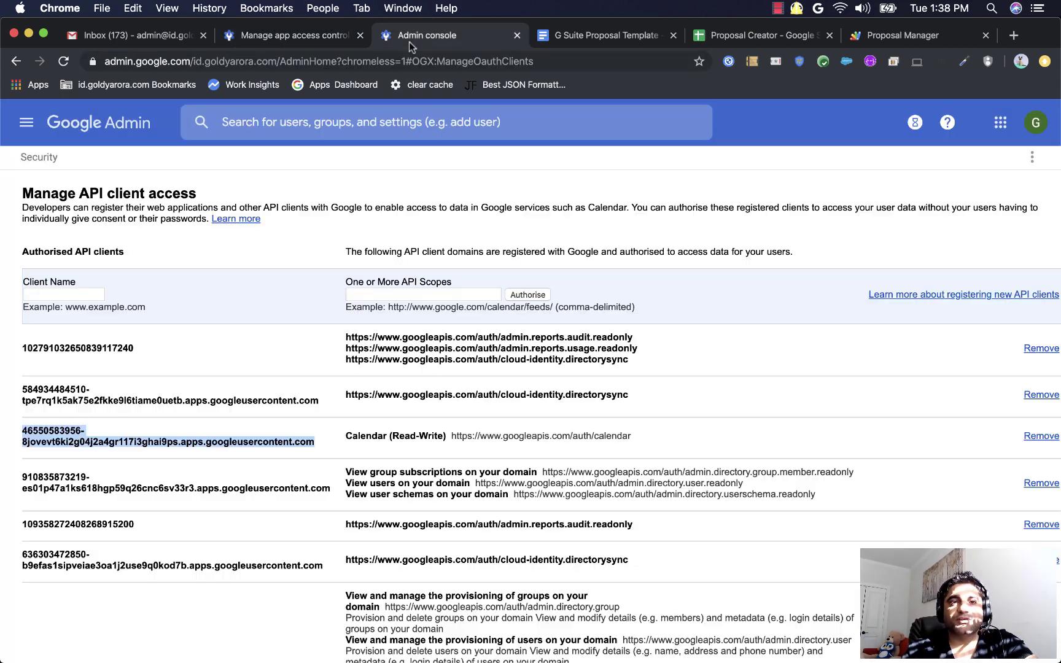
{"action": "double_click", "coordinate": [139, 562]}
{"action": "triple_click", "coordinate": [139, 563]}
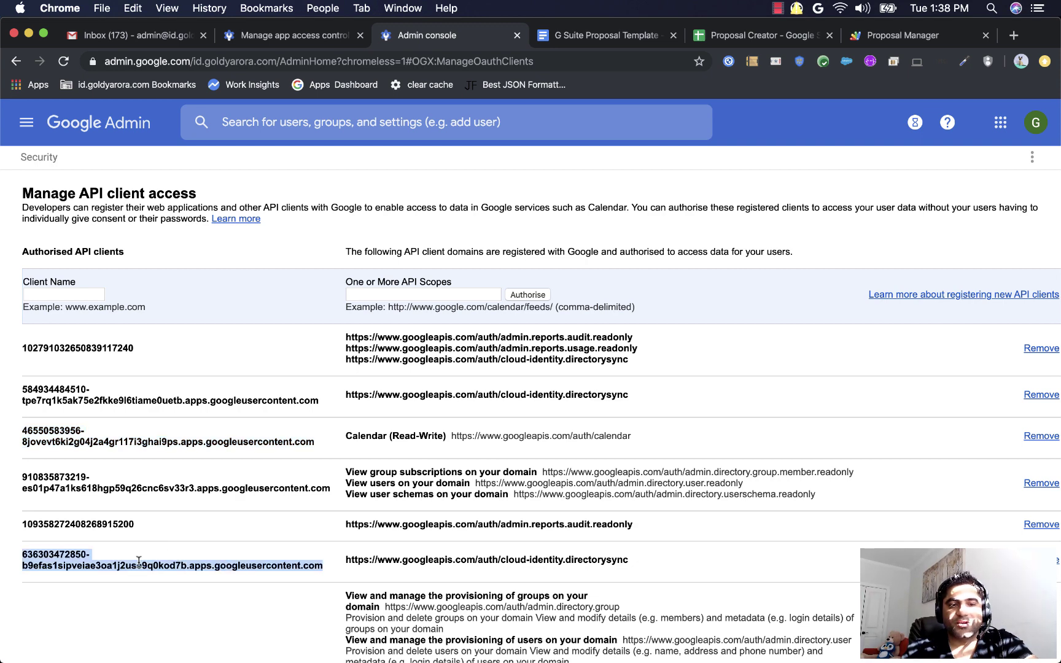
Back in the Add app dialog, replace the previous client ID with the copied directory sync one and search for its app
{"action": "left_click", "coordinate": [254, 41]}
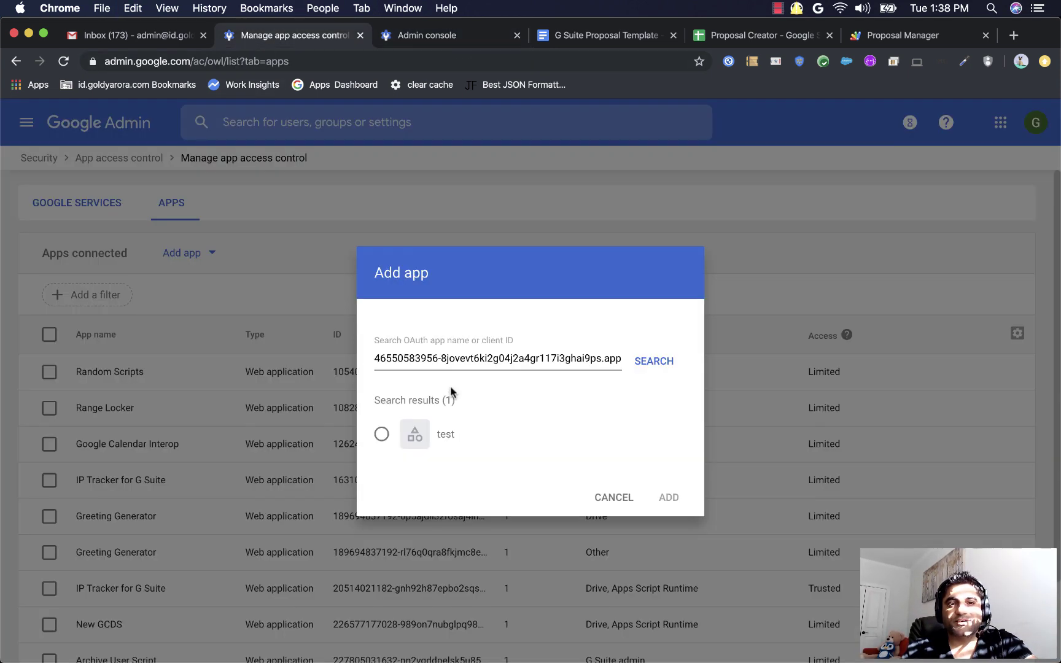
{"action": "triple_click", "coordinate": [453, 361]}
{"action": "key", "text": "BackSpace"}
{"action": "key", "text": "super+v"}
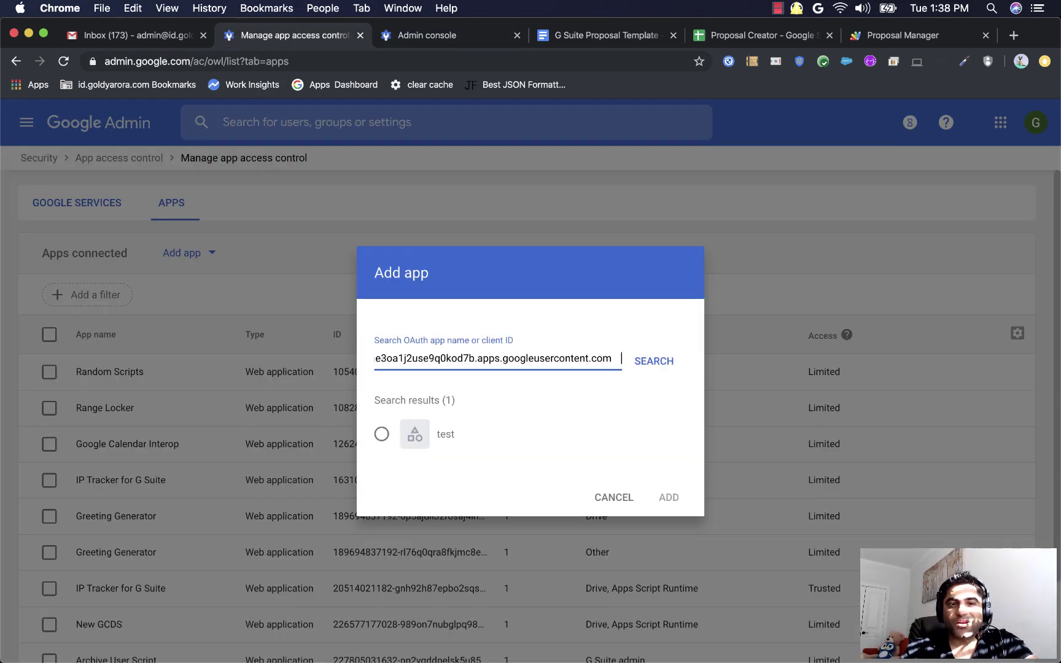
{"action": "left_click", "coordinate": [662, 362]}
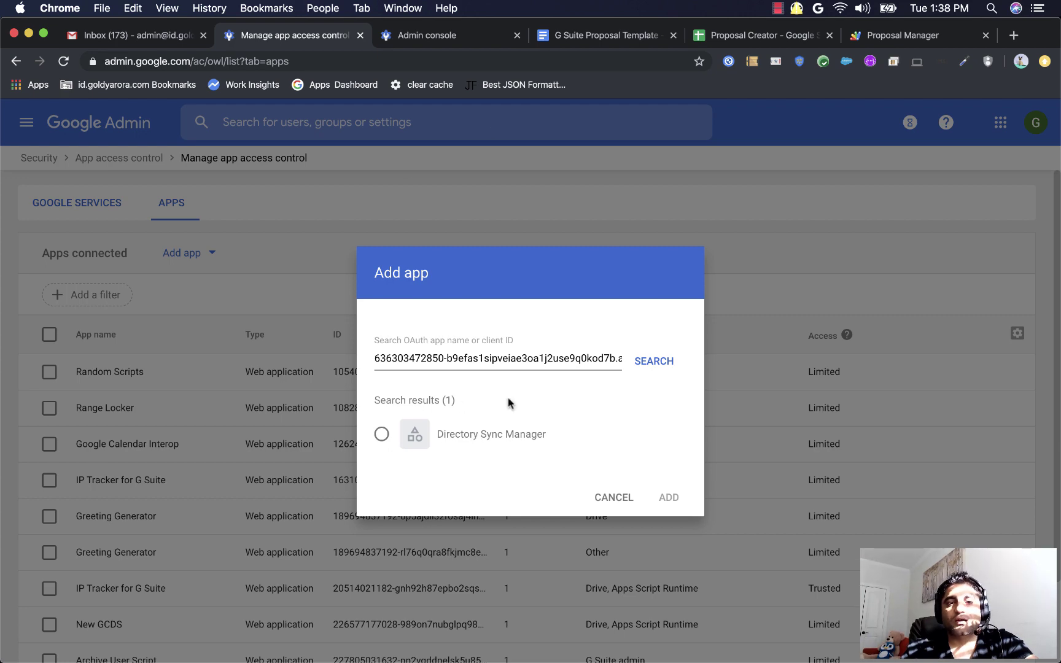
Replace the Manage API client access page with the Google Cloud Platform dashboard of the new-dir-sync project
{"action": "left_click", "coordinate": [446, 35]}
{"action": "left_click", "coordinate": [446, 62]}
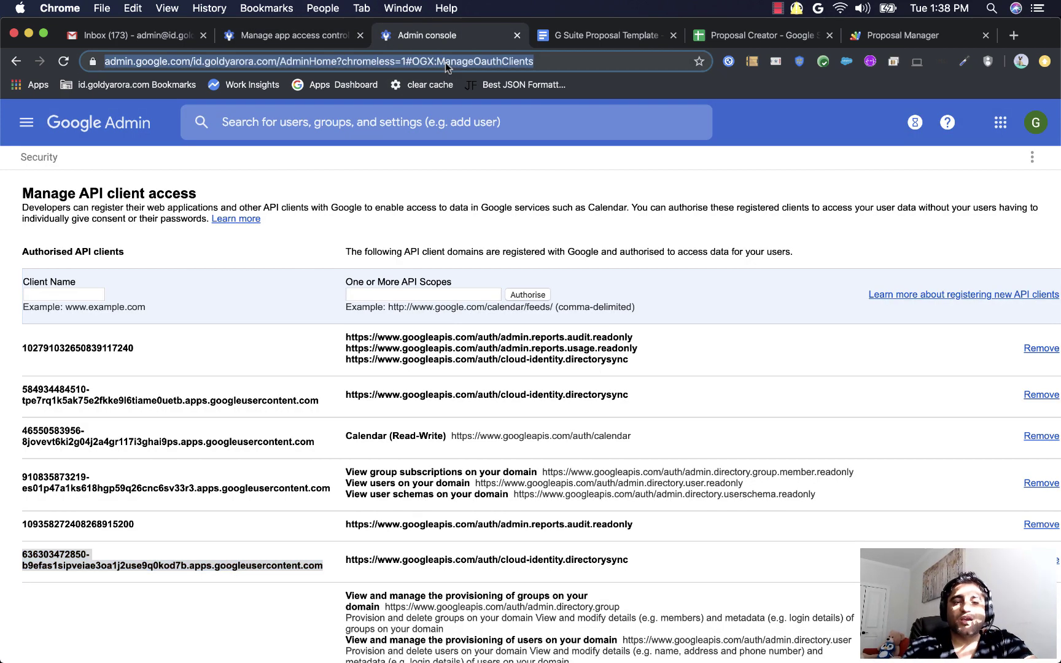
{"action": "type", "text": "cloud.google.com/home/dashboard?project=new-dir-sync"}
{"action": "key", "text": "Return"}
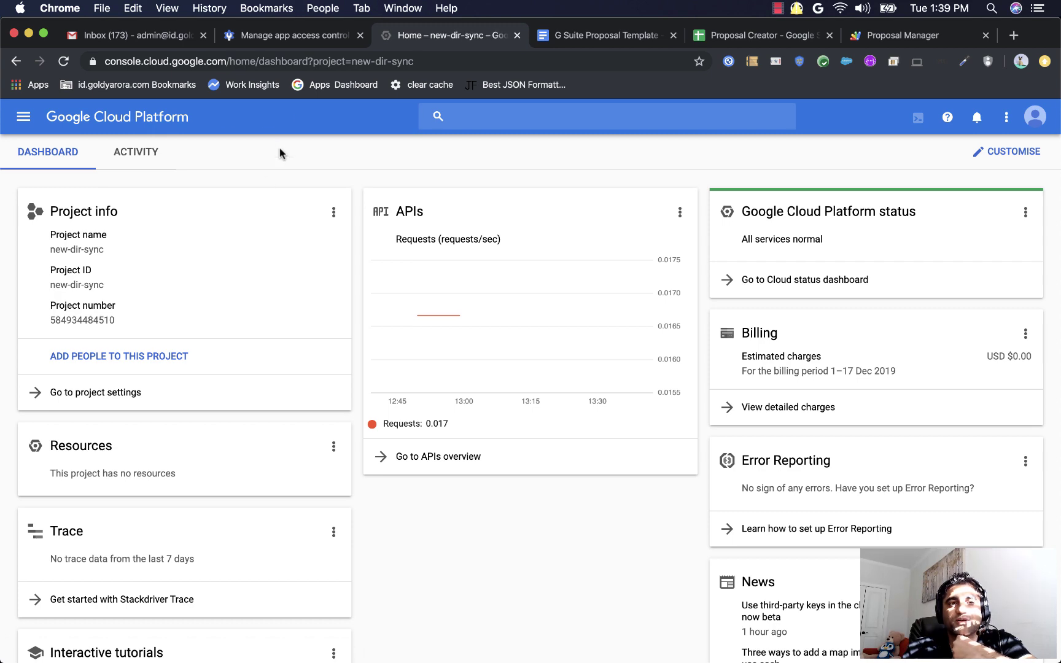
Open the APIs & Services Credentials page of the new-dir-sync project to view its OAuth 2.0 client IDs
{"action": "left_click", "coordinate": [23, 116]}
{"action": "mouse_move", "coordinate": [78, 362]}
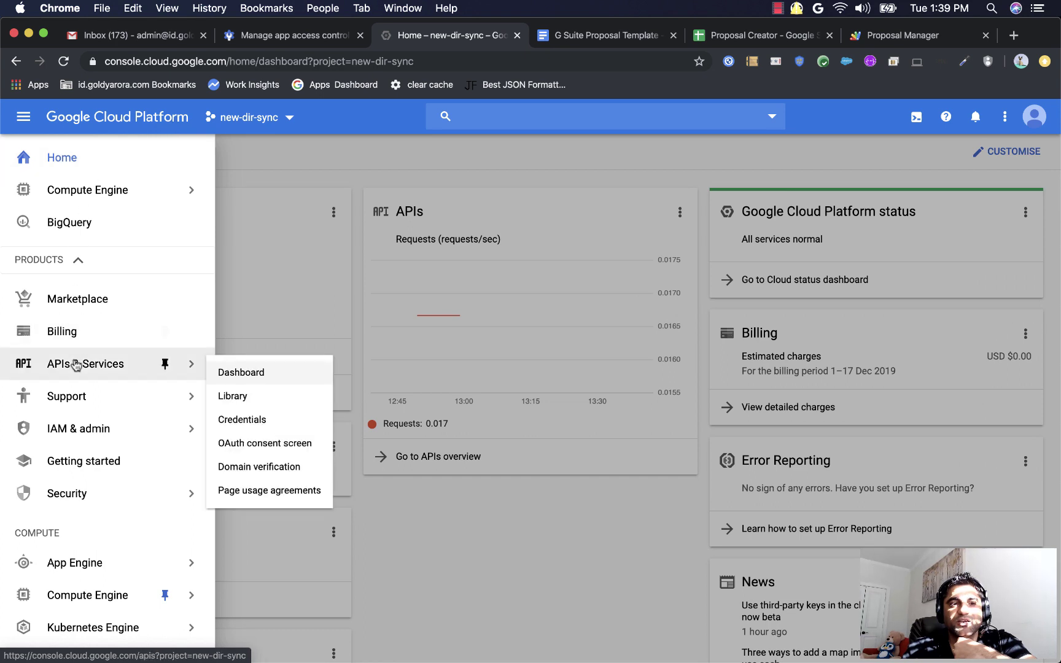
{"action": "left_click", "coordinate": [235, 423]}
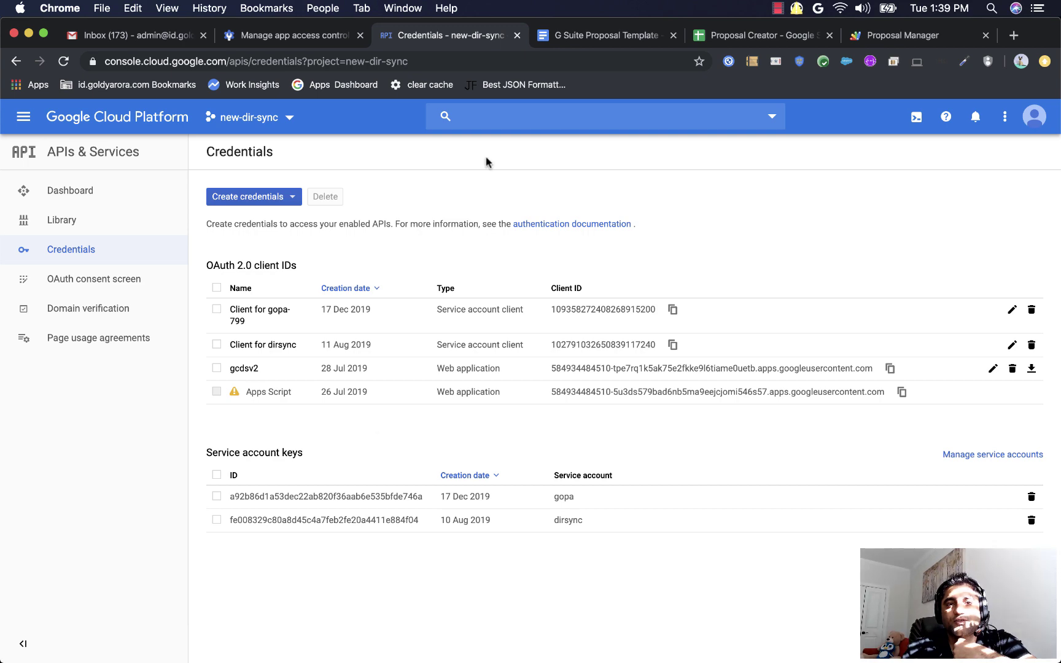
Close the Google Cloud Platform credentials page and return to the Manage app access control page
{"action": "left_click", "coordinate": [517, 35]}
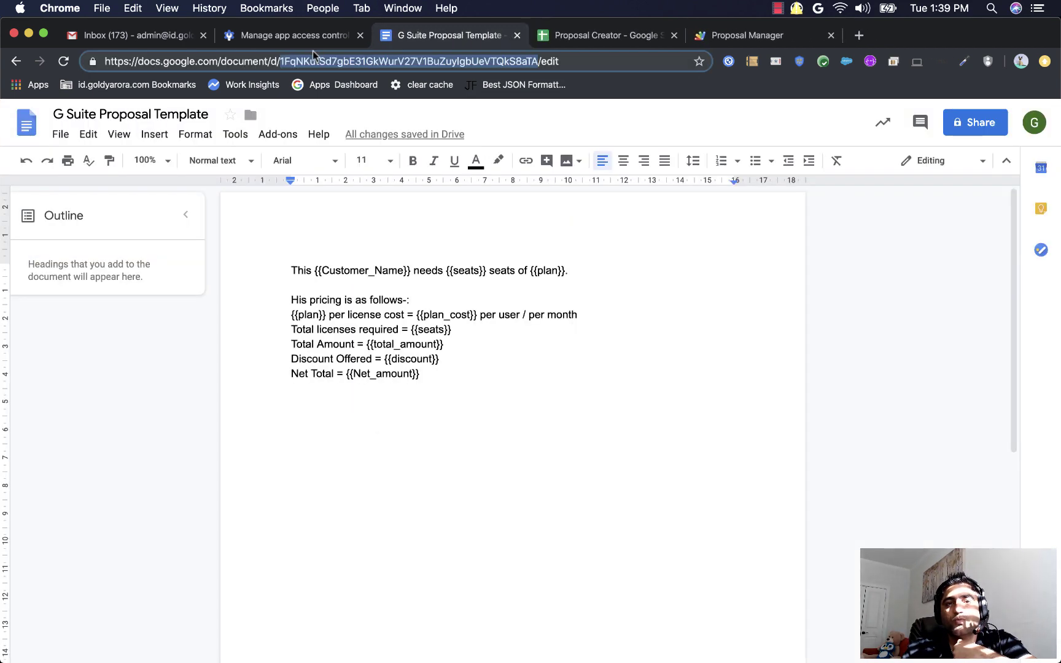
{"action": "left_click", "coordinate": [305, 37]}
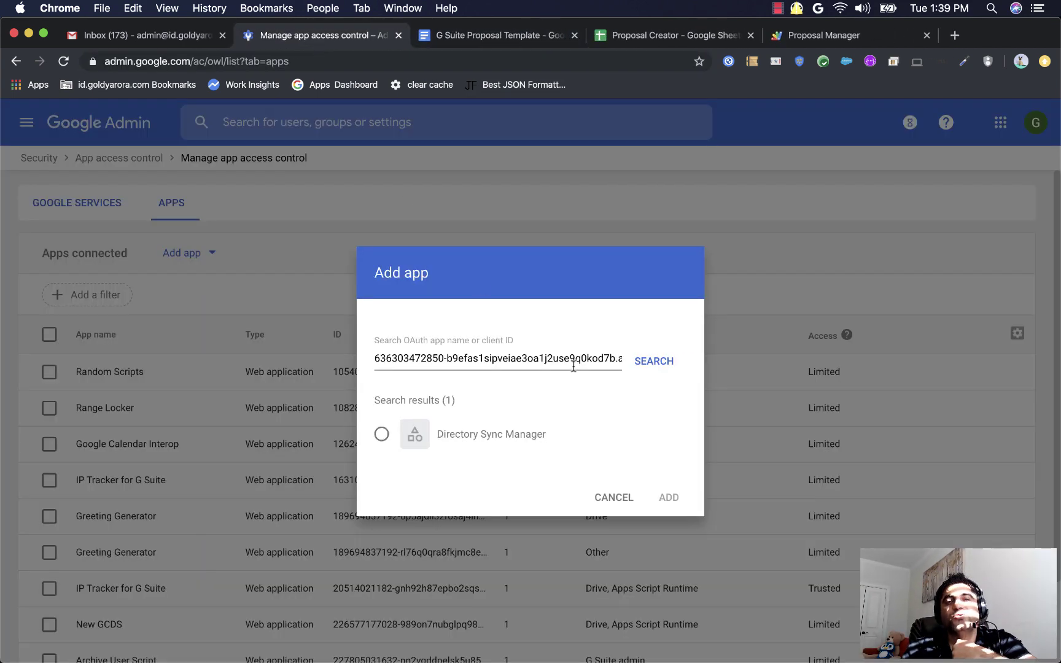